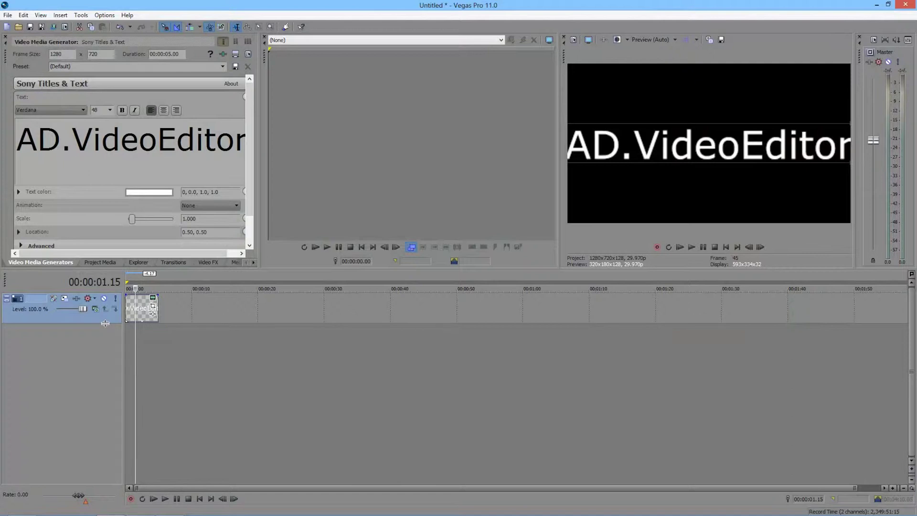
Make the title track slightly taller and open Event Pan/Crop for the AD.VideoEditor title event
left_click_drag(104, 322, 108, 327)
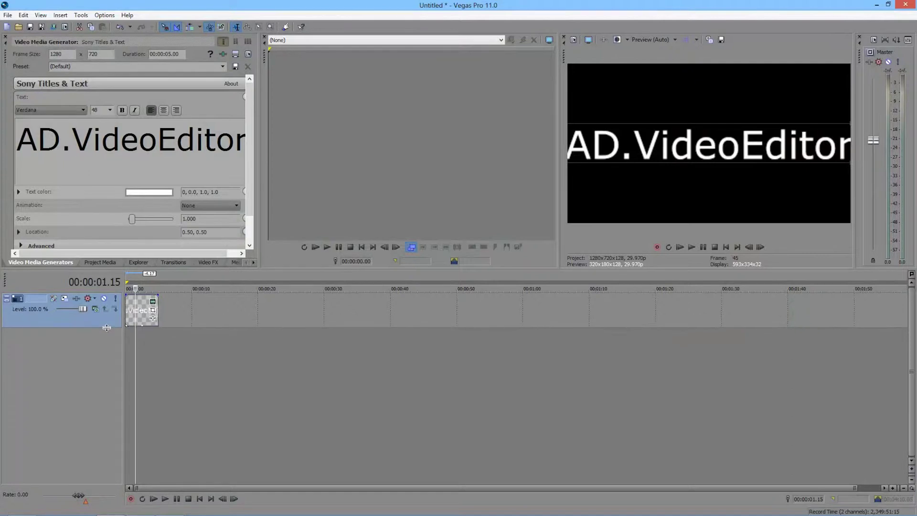
left_click(153, 313)
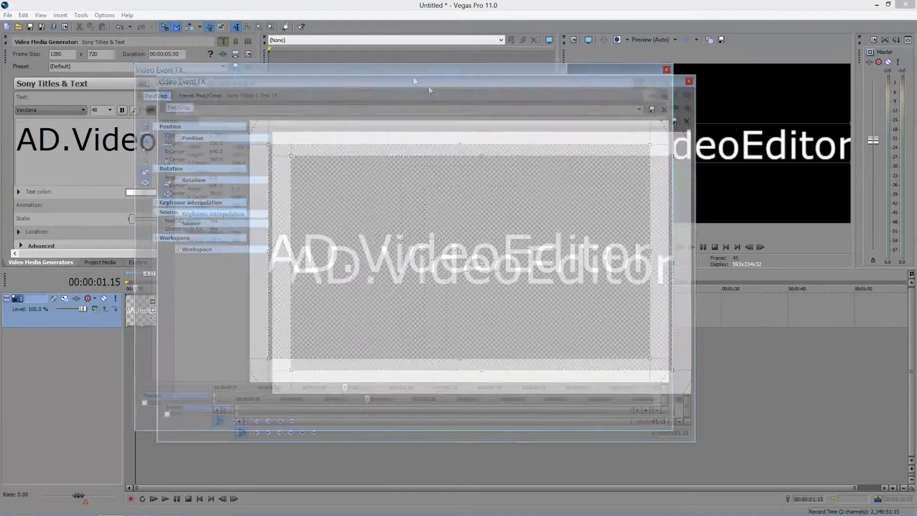
left_click_drag(428, 87, 410, 71)
scroll(462, 217, "down", 5)
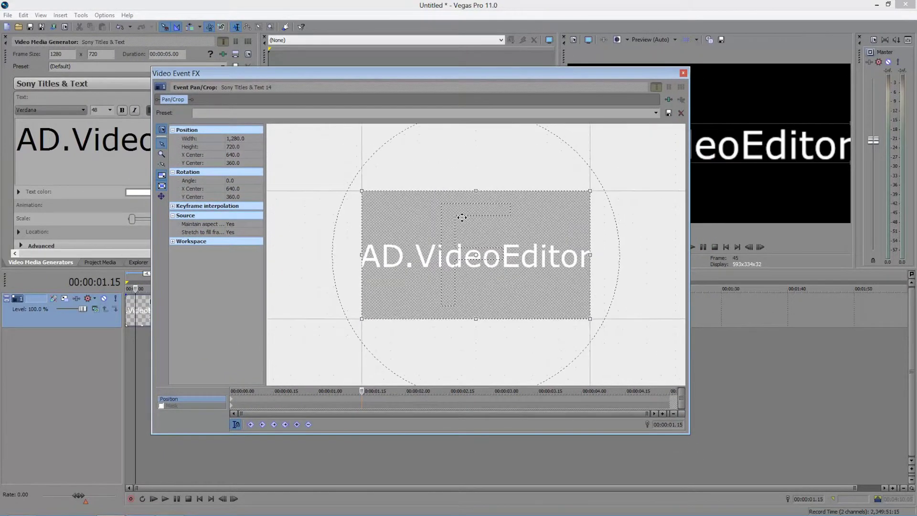
scroll(456, 196, "down", 2)
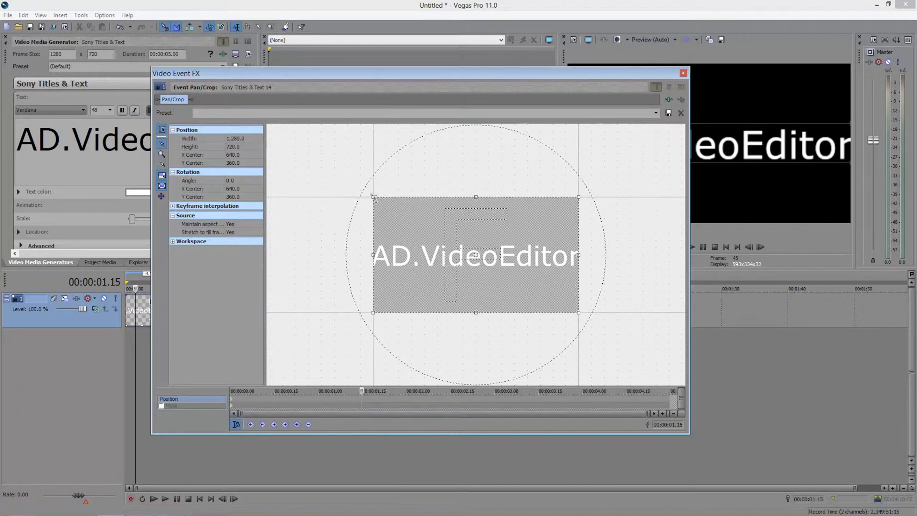
Move the Video Event FX window clear of the video preview and resize the crop frame to about 1,291 by 726
left_click_drag(373, 197, 329, 182)
left_click_drag(448, 76, 322, 100)
mouse_move(218, 205)
left_mouse_down()
mouse_move(113, 158)
mouse_move(265, 246)
mouse_move(244, 227)
mouse_move(215, 221)
left_mouse_up()
scroll(253, 250, "up", 1)
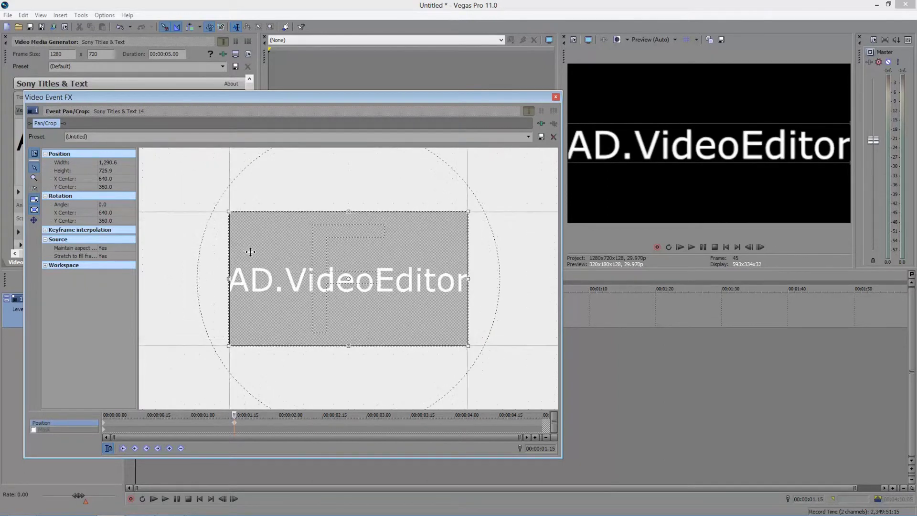
Enlarge the crop frame to about 1,506 by 847 and rotate it about -0.2 degrees
left_click_drag(227, 210, 207, 199)
right_click(224, 339)
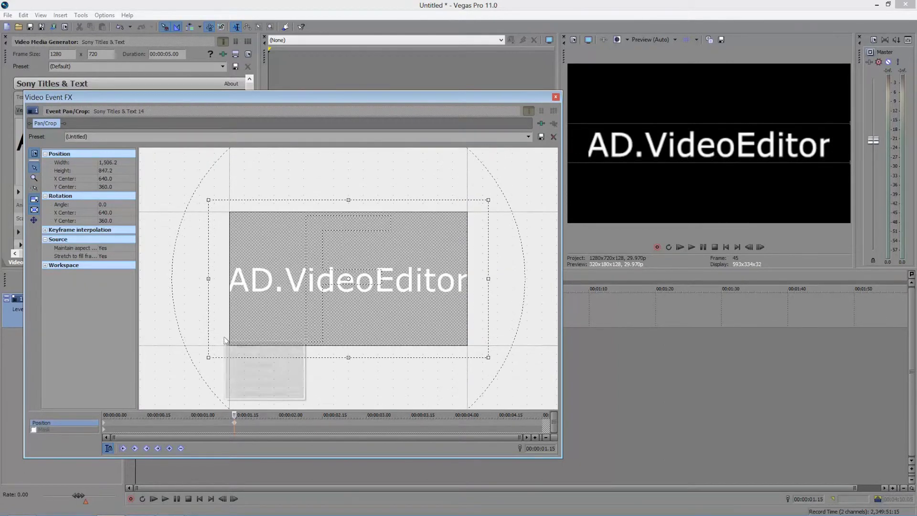
left_click(202, 345)
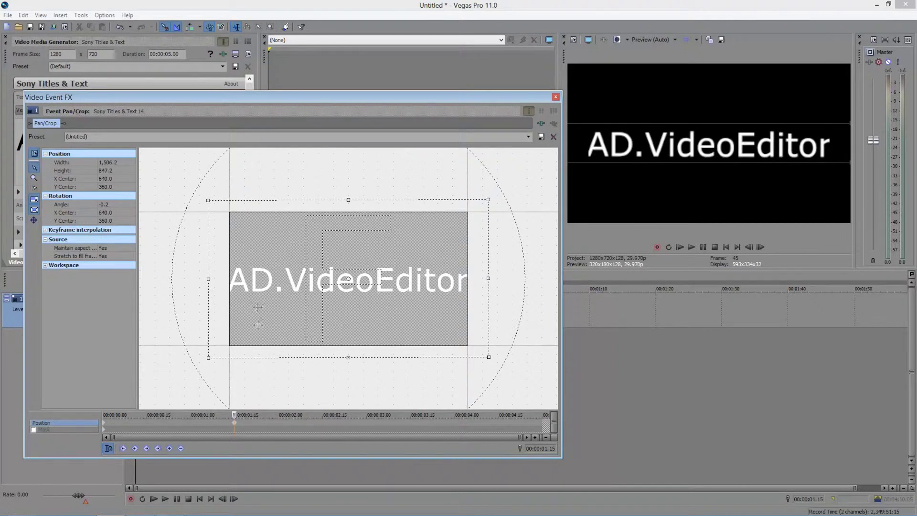
Shrink the crop frame inside the title to about 1,112 wide and bring it back out to about 1,248 by 702
left_click_drag(206, 199, 244, 221)
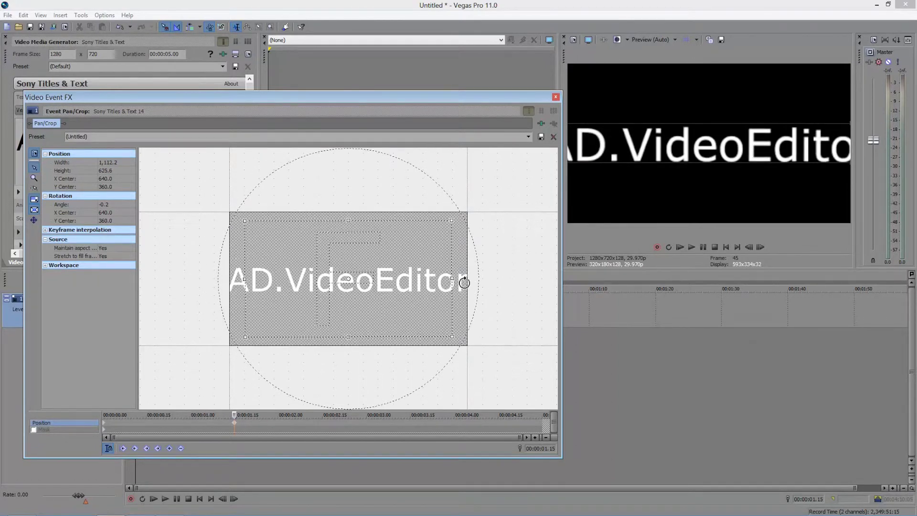
left_click_drag(453, 221, 472, 213)
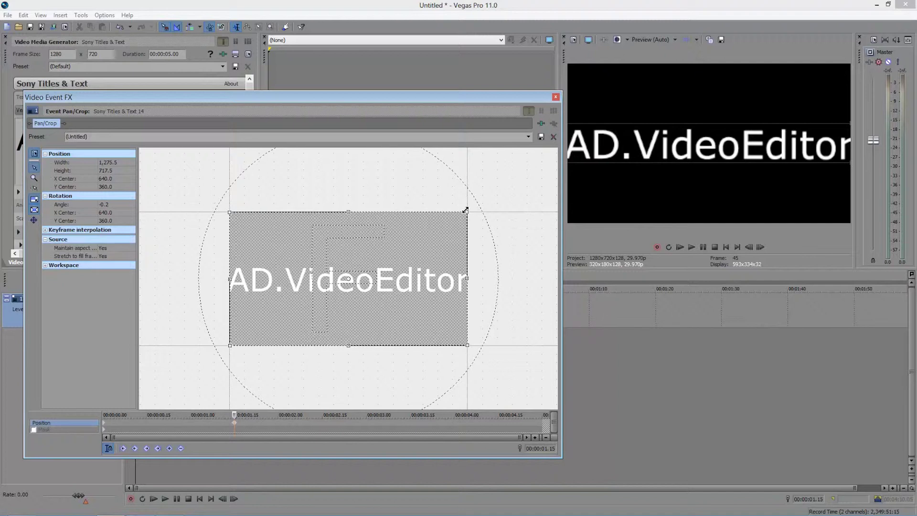
mouse_move(465, 210)
left_mouse_down()
mouse_move(493, 195)
mouse_move(409, 241)
mouse_move(511, 170)
mouse_move(389, 224)
mouse_move(486, 197)
mouse_move(469, 211)
left_mouse_up()
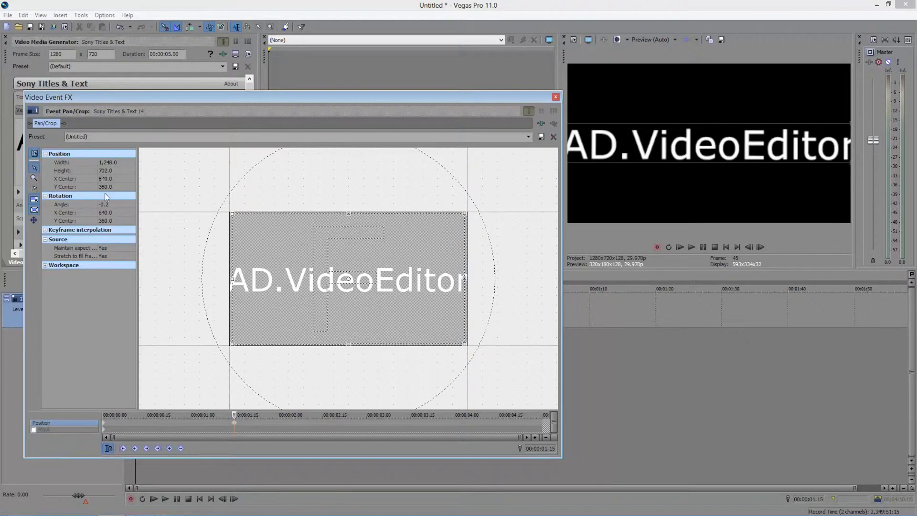
Set the crop frame's width to 1,000 with the aspect ratio locked
left_click(113, 162)
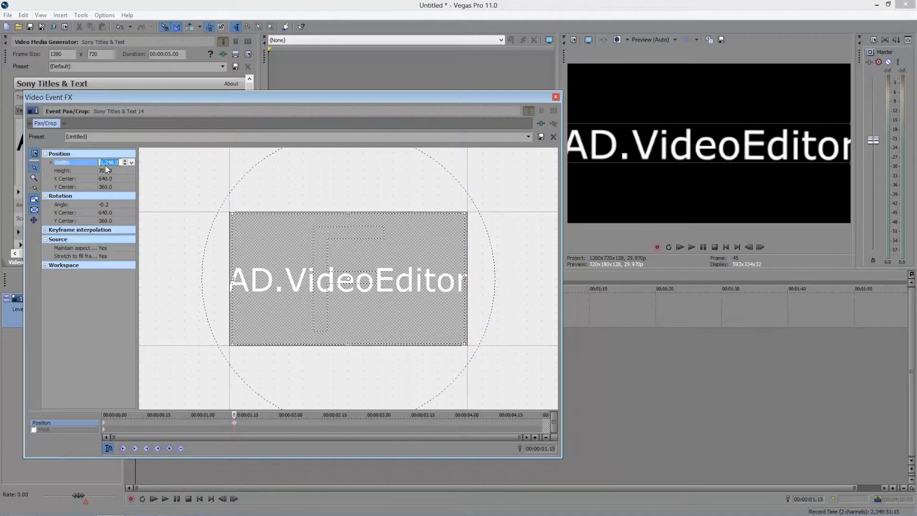
type("1000")
key("Tab")
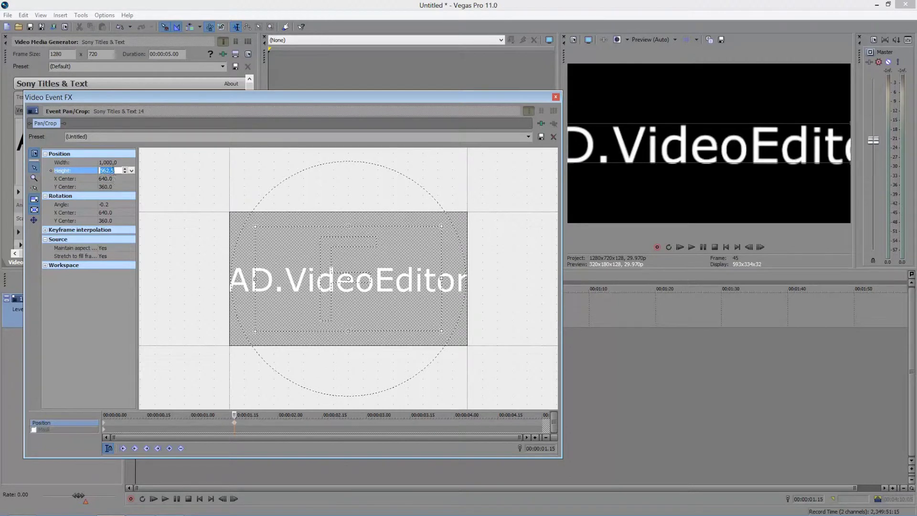
left_click(370, 101)
Shift the crop frame over the left part of the title and back to a center of about X 597, Y 381
left_click_drag(338, 284, 281, 280)
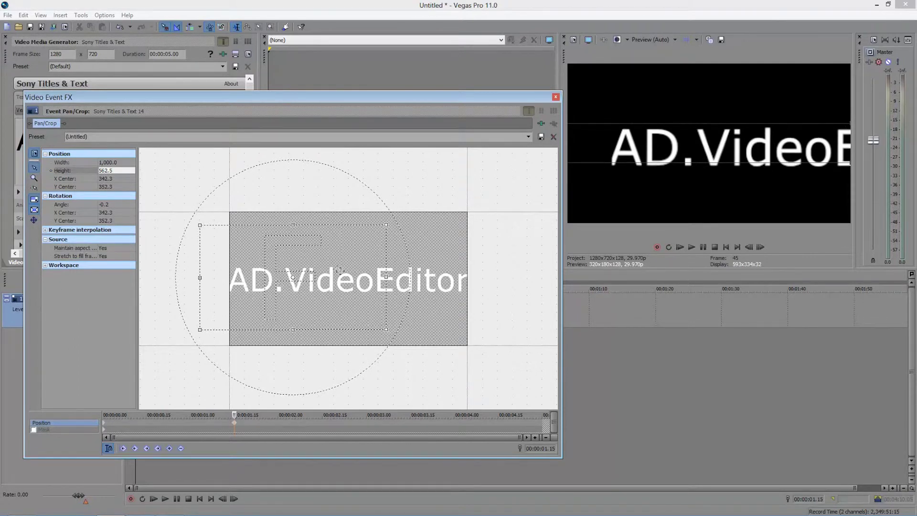
mouse_move(255, 282)
left_mouse_down()
mouse_move(297, 285)
mouse_move(271, 287)
left_mouse_up()
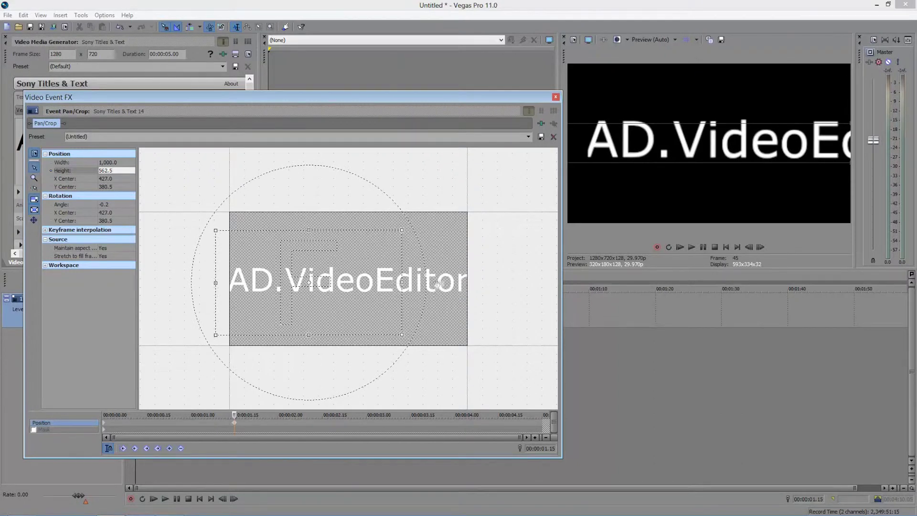
scroll(411, 274, "up", 3)
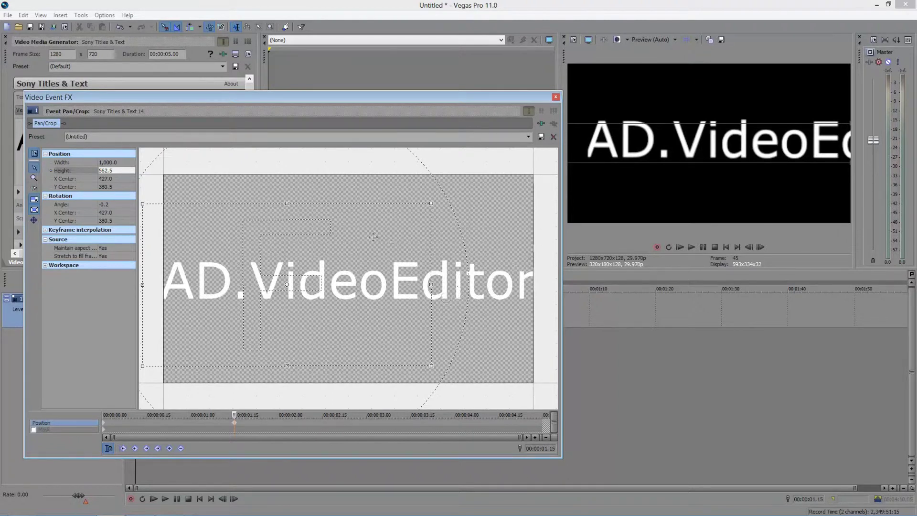
left_click_drag(263, 247, 311, 264)
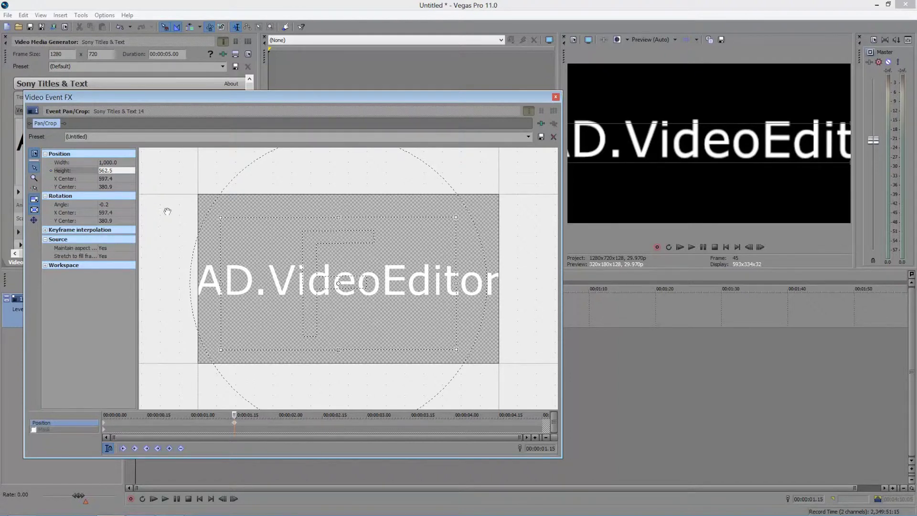
Set the crop frame's position to X Center 1,000 and Y Center 400
left_click(105, 178)
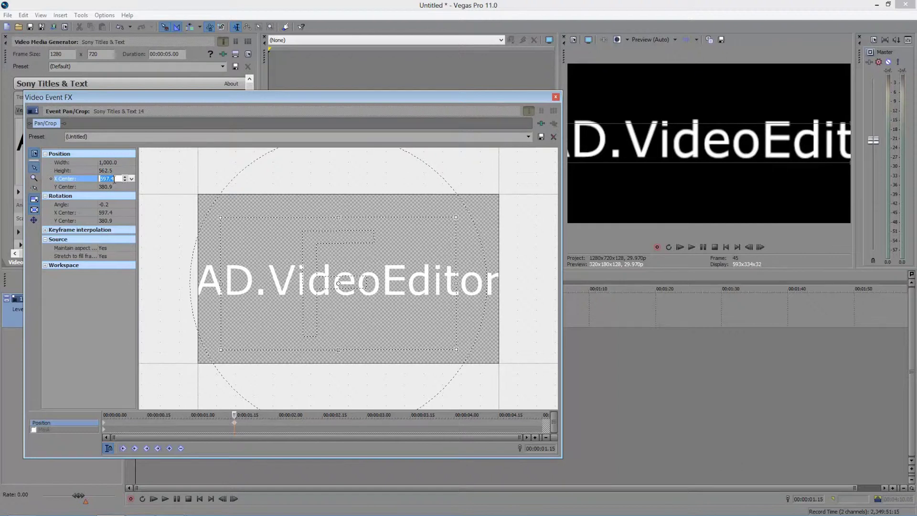
type("1000")
key("Return")
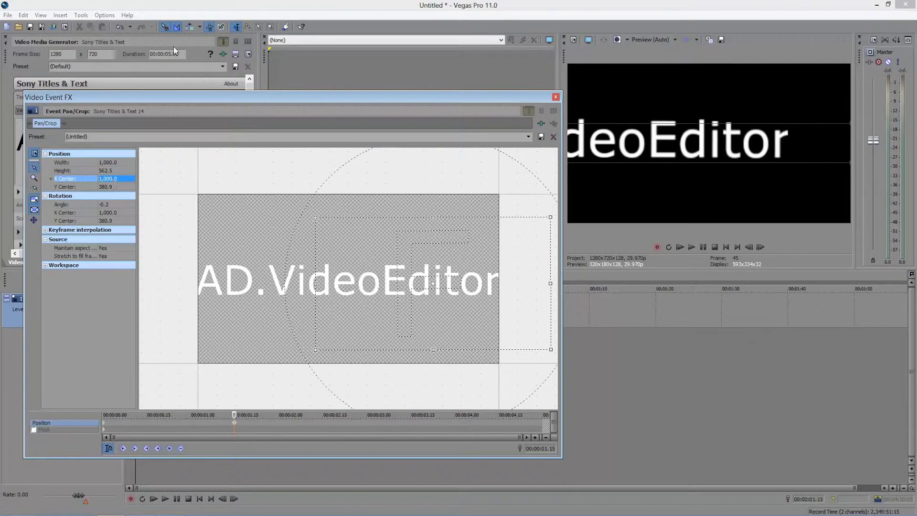
left_click(108, 187)
type("400")
key("Return")
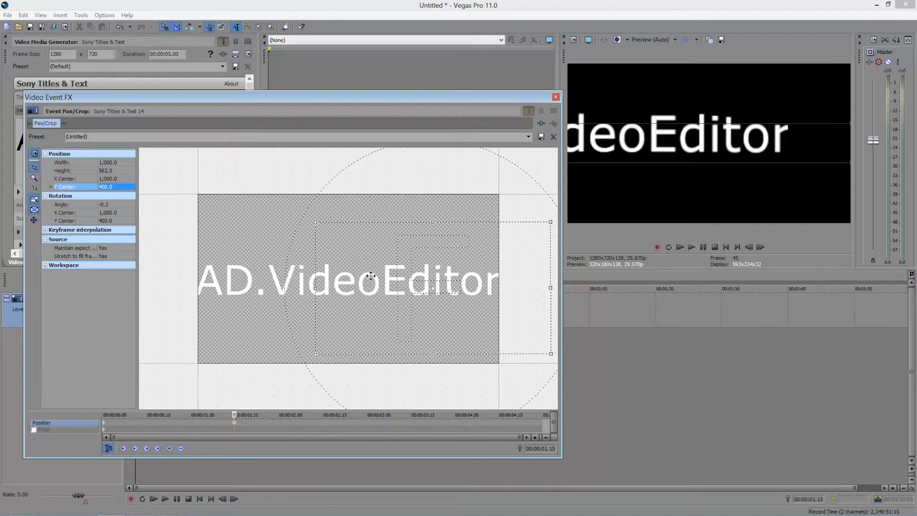
Move the crop frame back over the title to about X 606, Y 372 and set its width to 900
left_click_drag(402, 268, 330, 284)
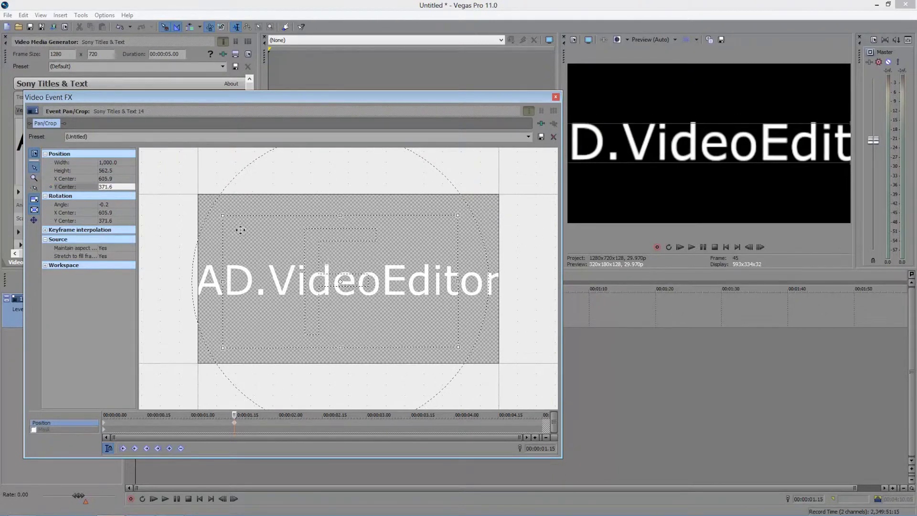
left_click(116, 162)
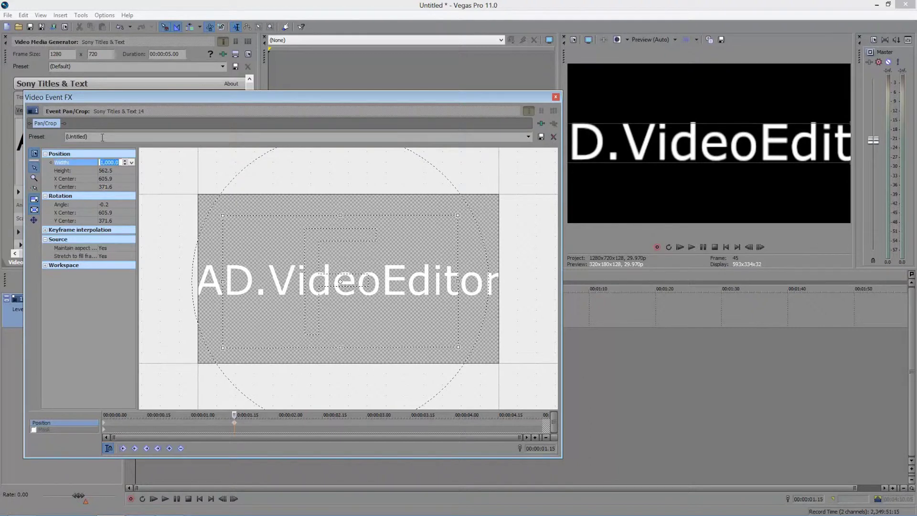
type("900")
key("Return")
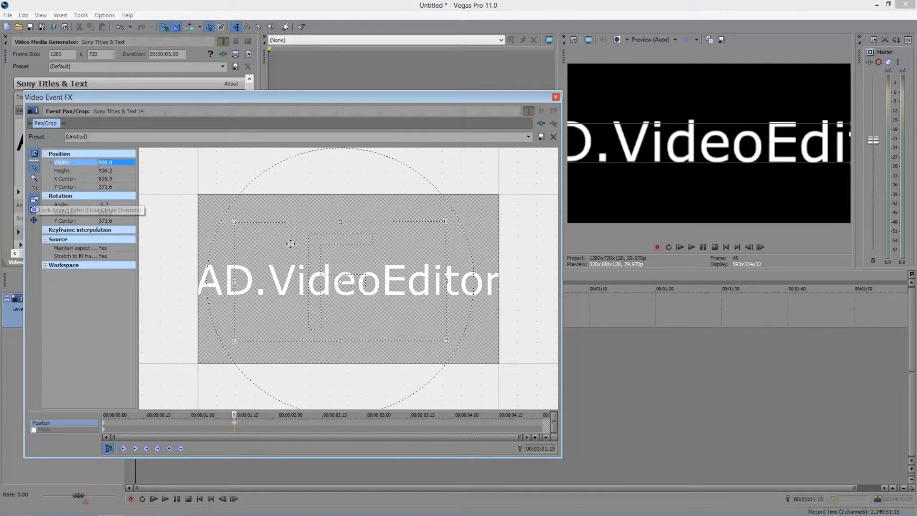
Resize the crop frame to about 720 wide, unlock its aspect ratio and stretch only its height to about 446
left_click_drag(236, 223, 213, 200)
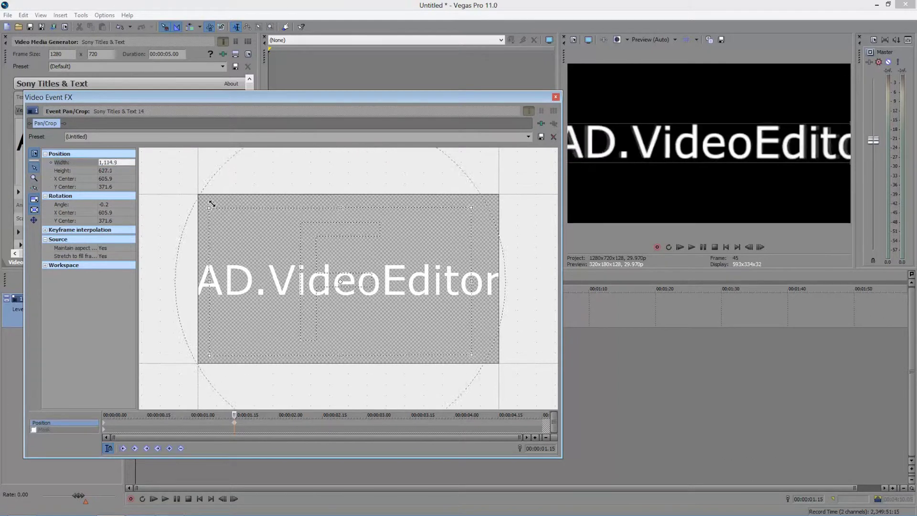
left_click_drag(342, 206, 346, 233)
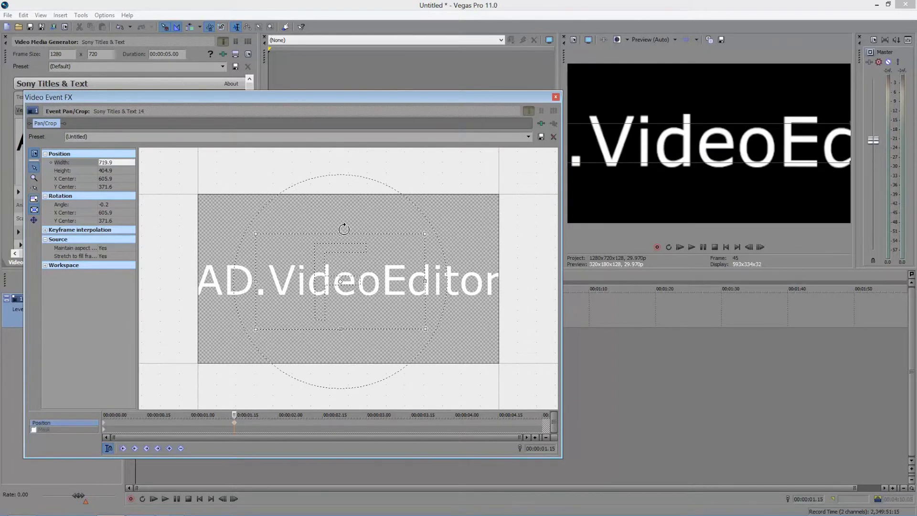
mouse_move(342, 232)
left_mouse_down()
mouse_move(339, 191)
mouse_move(340, 229)
left_mouse_up()
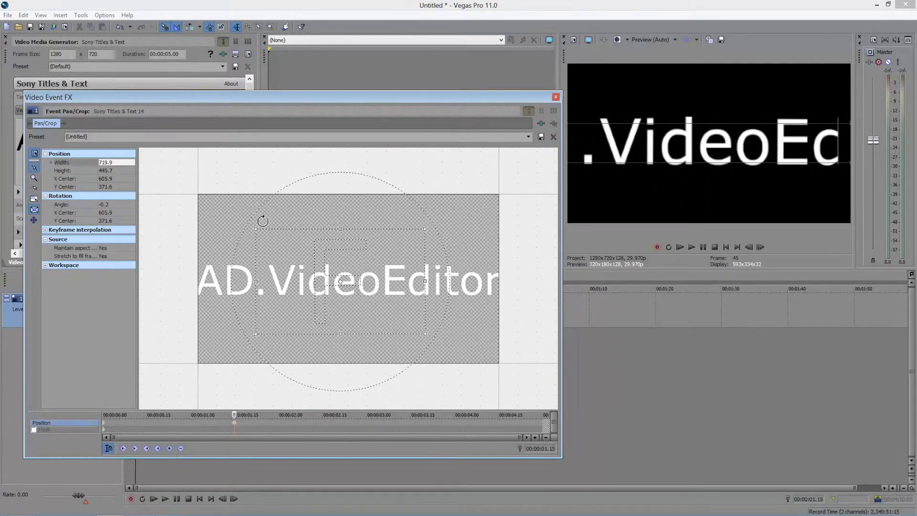
Set the crop frame's width to 800 and its height to 600 independently
left_click(109, 163)
type("80")
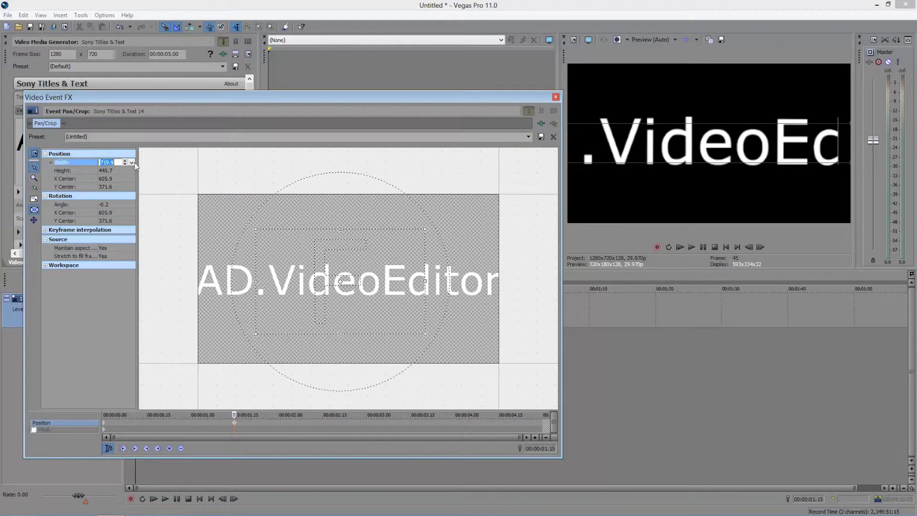
type("0")
key("Return")
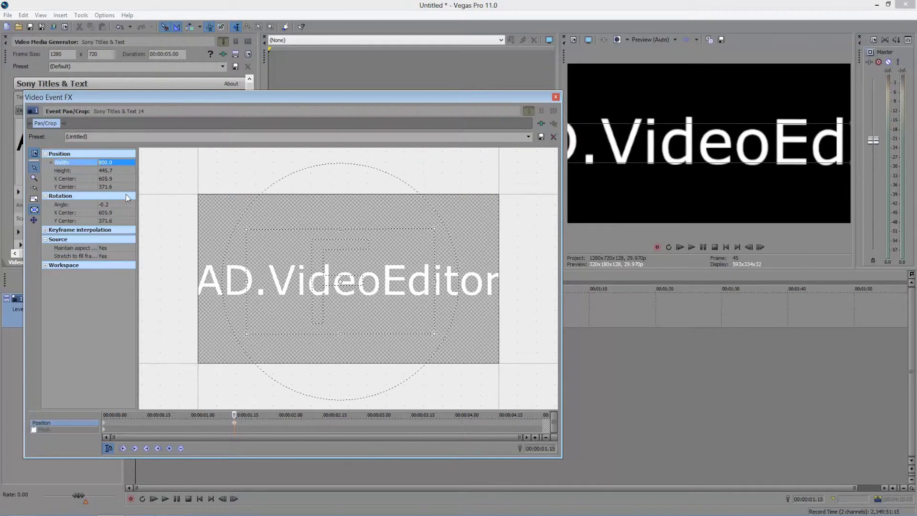
left_click(109, 170)
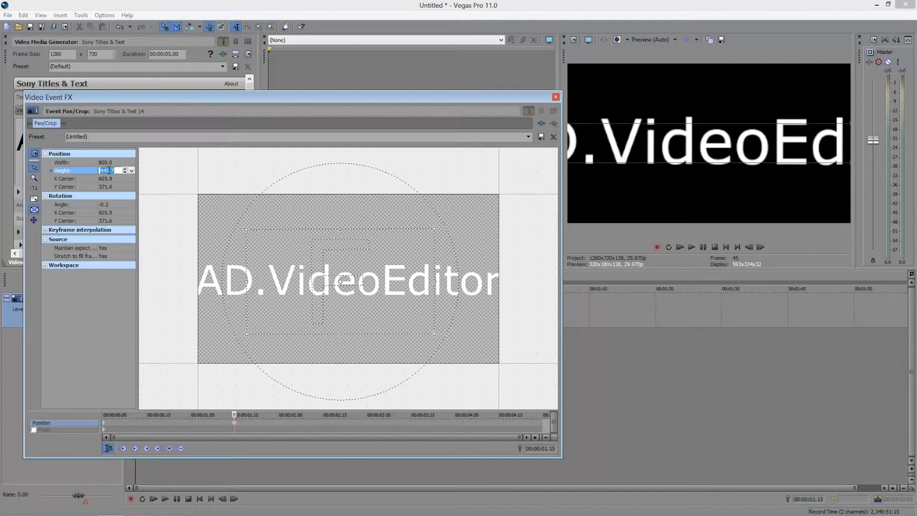
type("600")
key("Return")
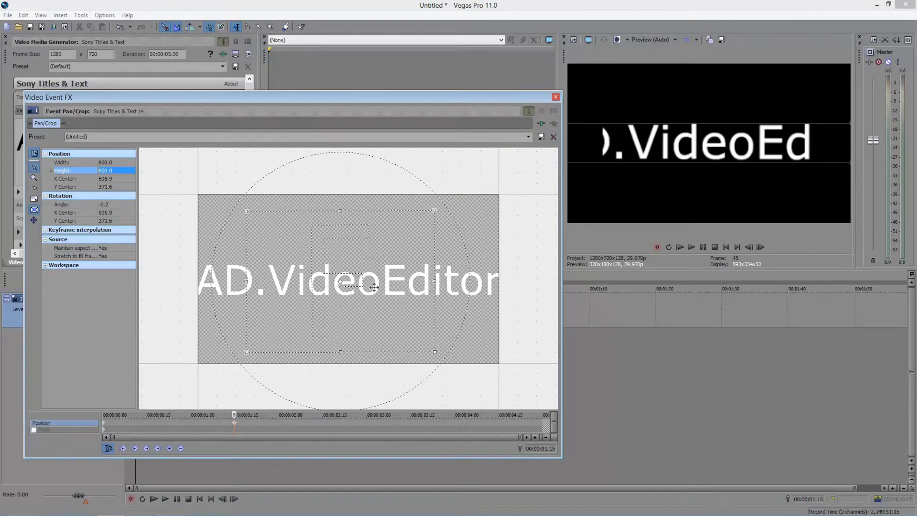
Turn off sizing about the center and reshape the crop frame from its upper-left corner to about 1,192 by 755
left_click(33, 210)
left_click_drag(242, 205, 195, 193)
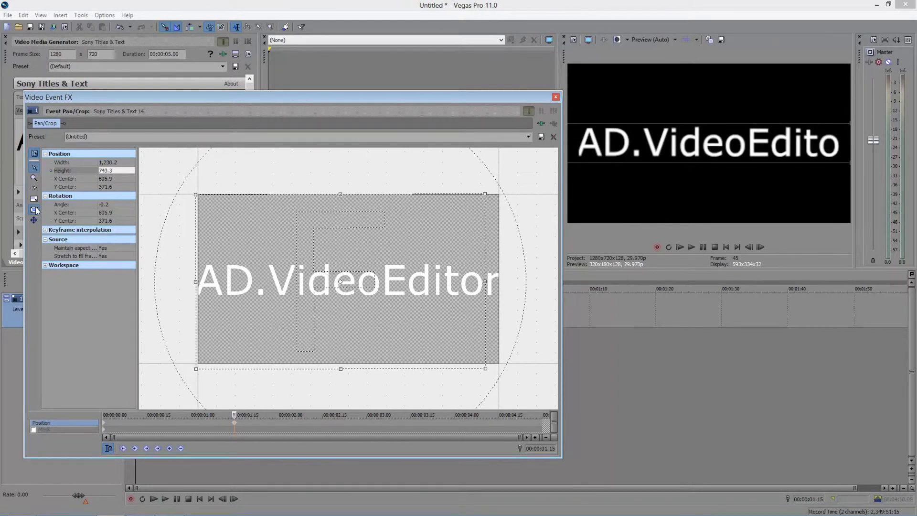
mouse_move(196, 193)
left_mouse_down()
mouse_move(162, 168)
mouse_move(160, 176)
mouse_move(227, 182)
mouse_move(292, 209)
mouse_move(216, 215)
mouse_move(358, 303)
mouse_move(266, 266)
mouse_move(277, 262)
mouse_move(227, 203)
mouse_move(190, 190)
left_mouse_up()
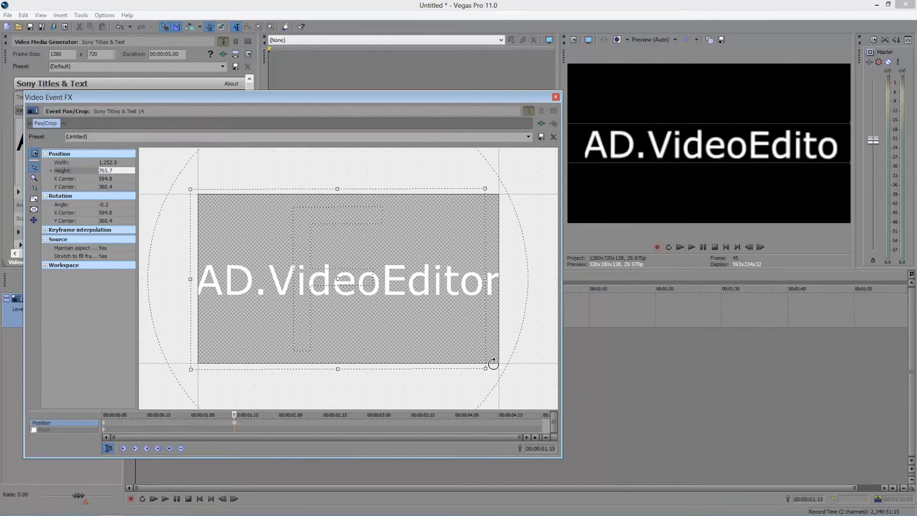
mouse_move(191, 187)
left_mouse_down()
mouse_move(358, 221)
mouse_move(518, 381)
mouse_move(194, 180)
mouse_move(179, 180)
mouse_move(205, 189)
left_mouse_up()
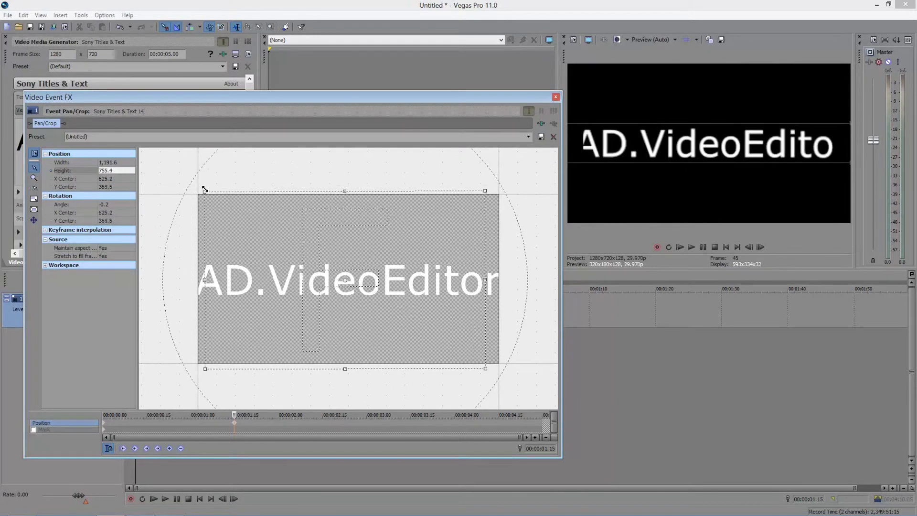
Stretch the crop frame from its upper-right corner and shift it to about 1,261 by 812, centered near X 633, Y 343
mouse_move(489, 180)
left_mouse_down()
mouse_move(364, 266)
mouse_move(483, 148)
mouse_move(512, 168)
mouse_move(501, 177)
left_mouse_up()
left_click_drag(473, 224, 467, 226)
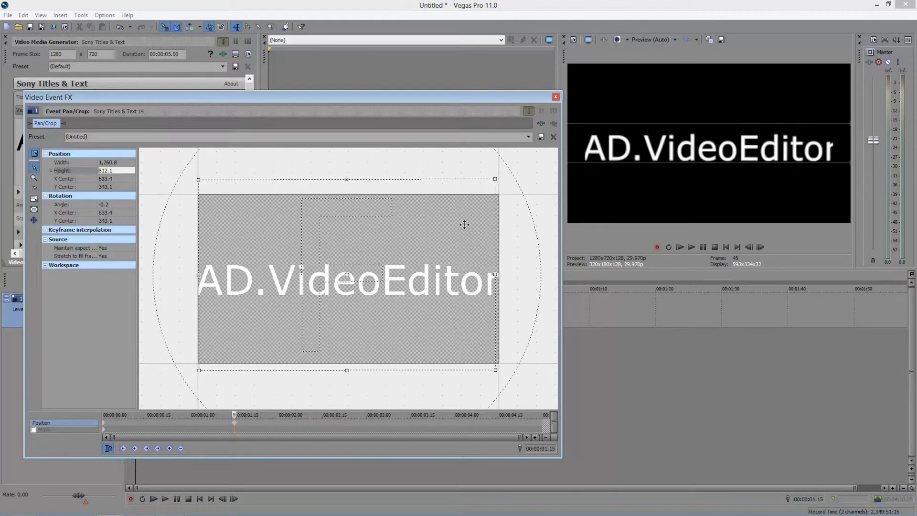
scroll(333, 237, "down", 1)
scroll(314, 216, "down", 1)
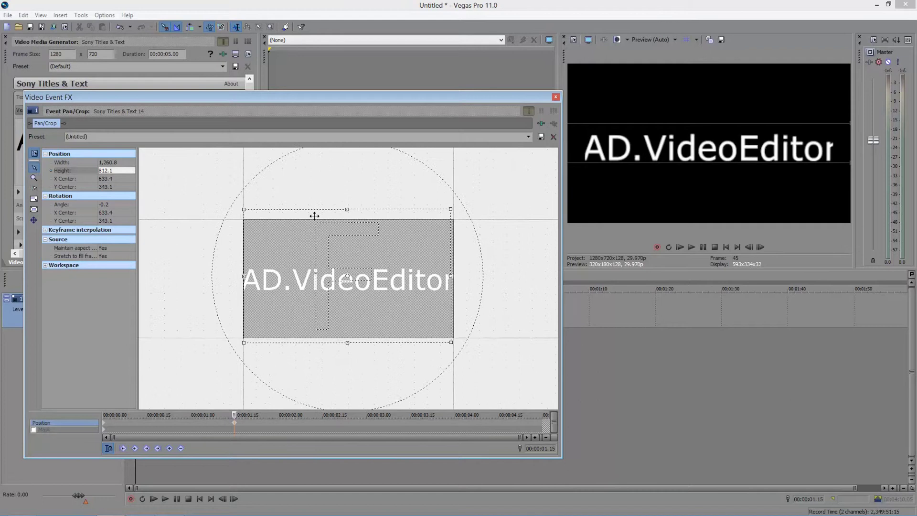
scroll(314, 216, "down", 1)
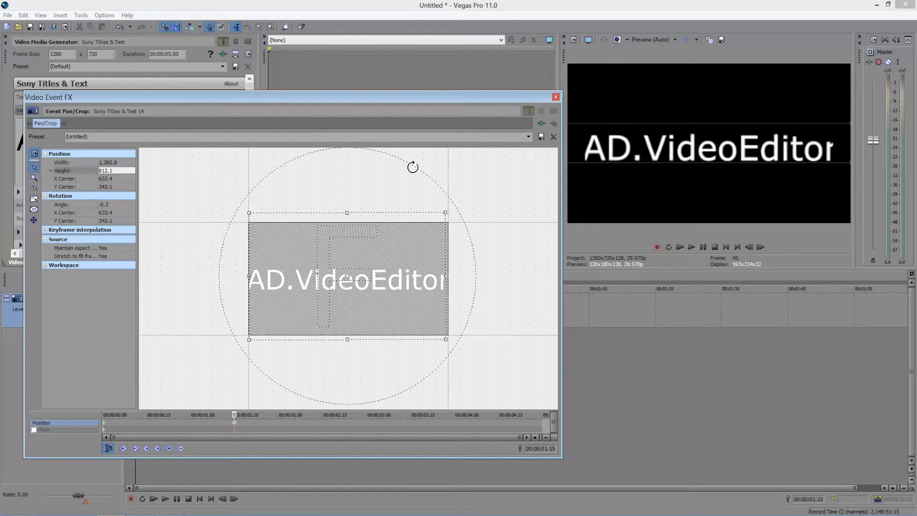
Rotate the crop frame freehand to about -1.3 degrees and set its rotation angle to 200
left_click_drag(391, 163, 314, 180)
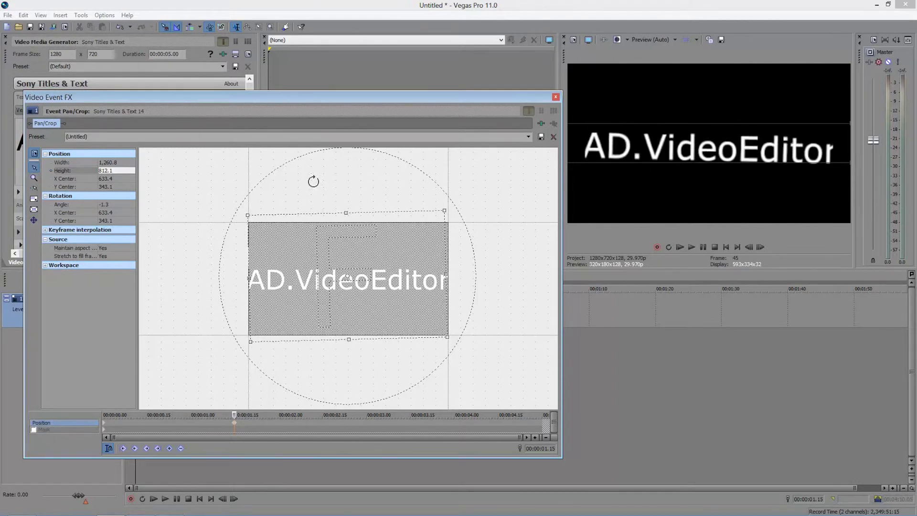
left_click(110, 205)
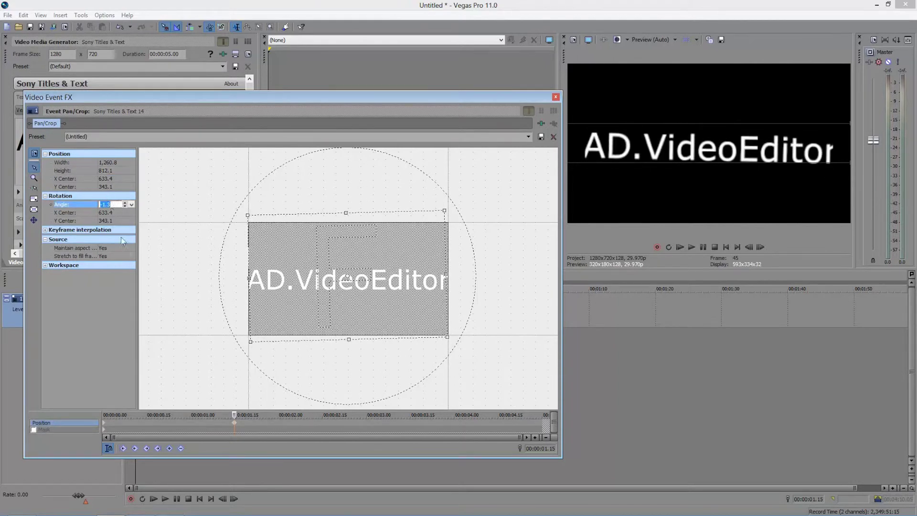
type("200")
key("Return")
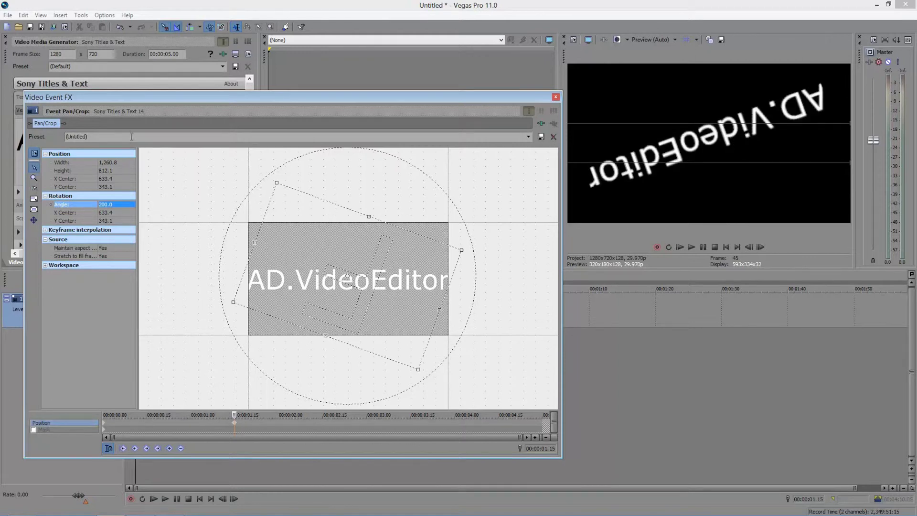
Spin the crop frame freehand through several full turns in both directions, ending at an angle of about -20.1
left_click(122, 204)
left_click_drag(348, 180, 378, 323)
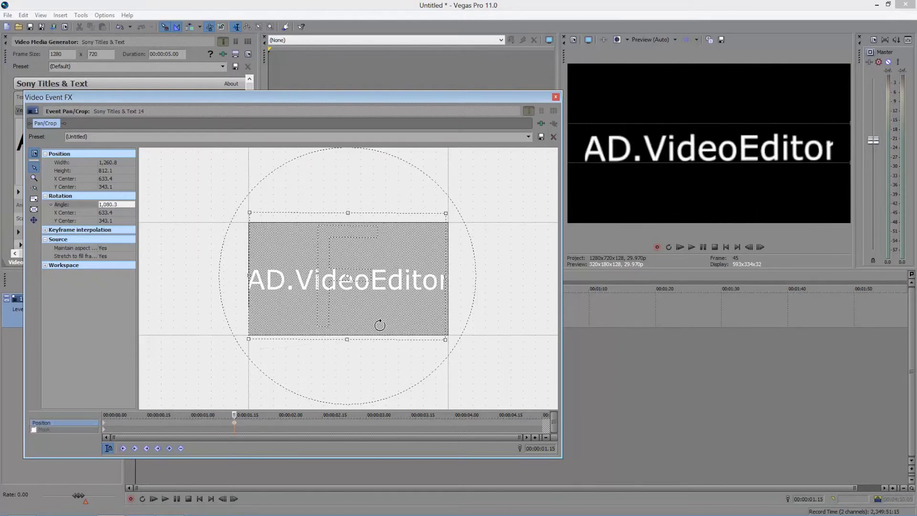
left_click(106, 203)
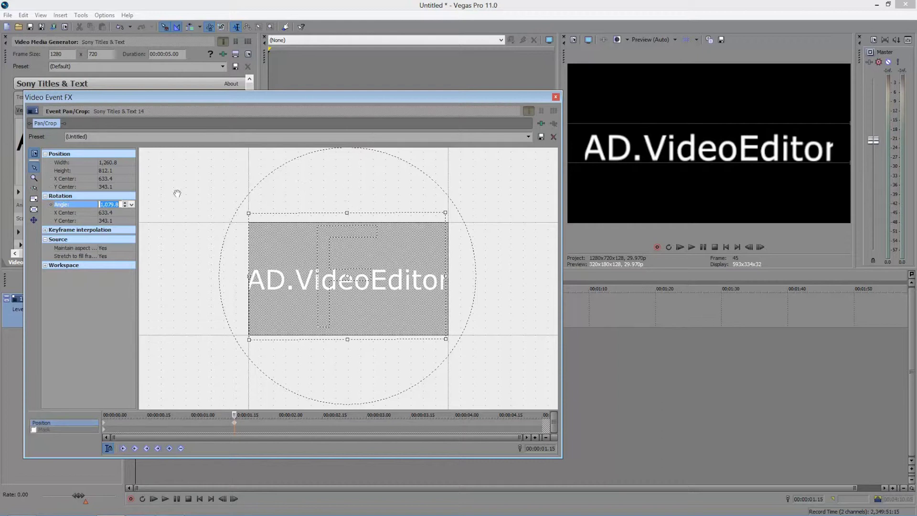
left_click_drag(351, 198, 284, 190)
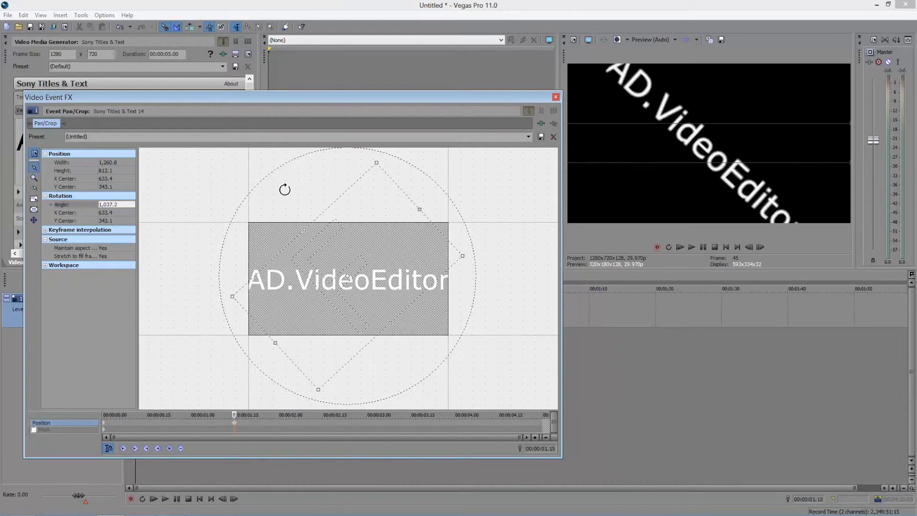
left_click_drag(325, 187, 361, 189)
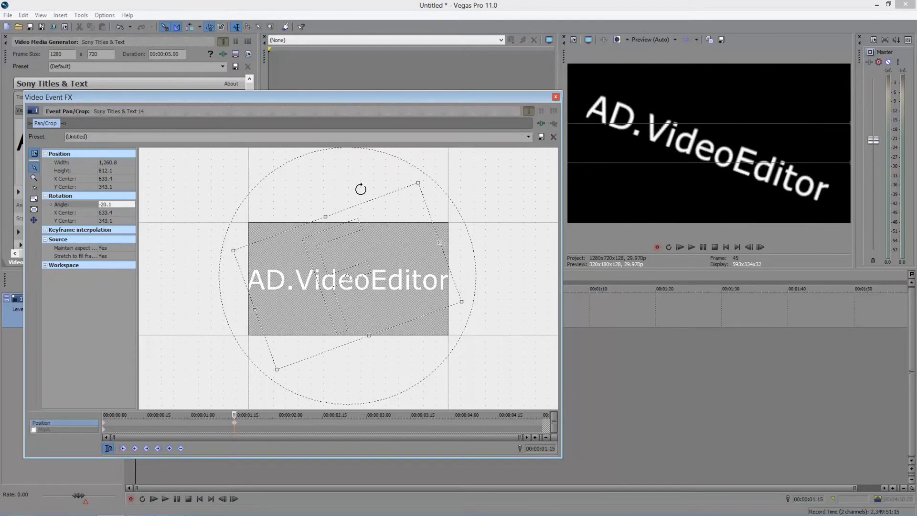
left_click(108, 204)
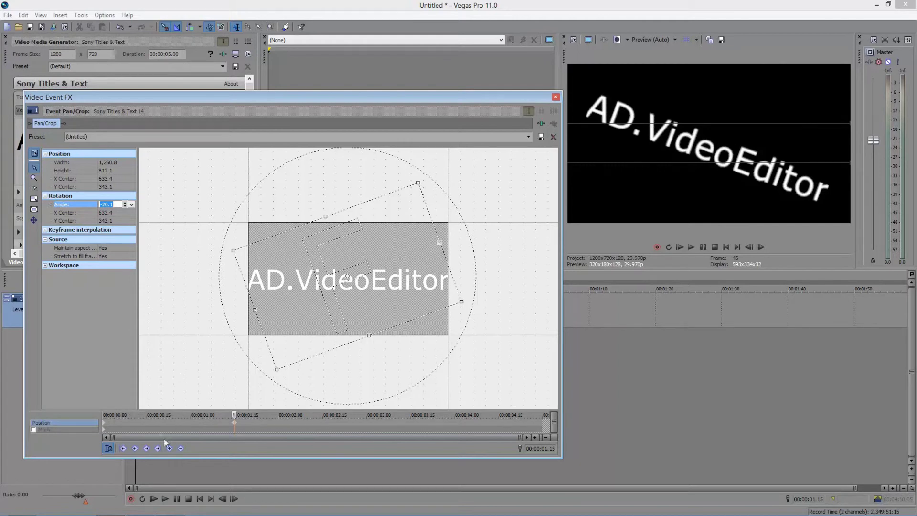
Check the frame at the start of the event and delete the position keyframe at 00:00:01.15
left_click(106, 425)
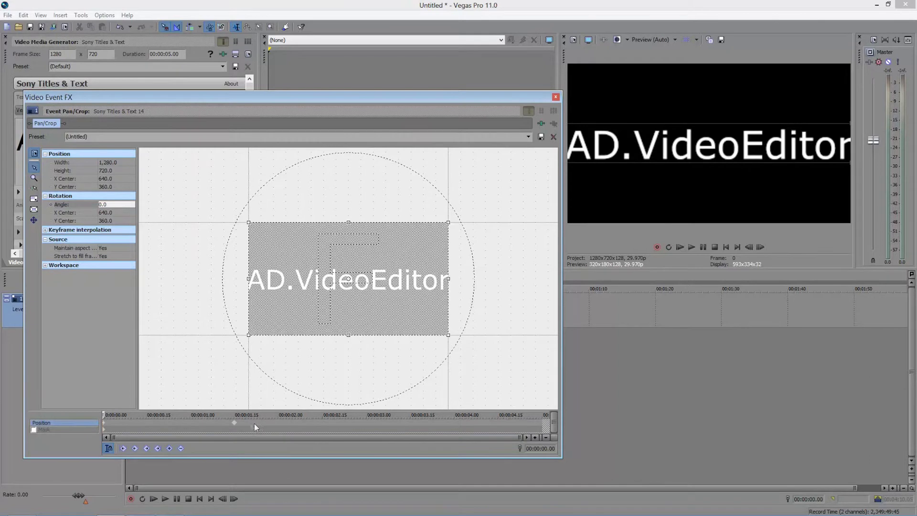
left_click(234, 423)
right_click(235, 423)
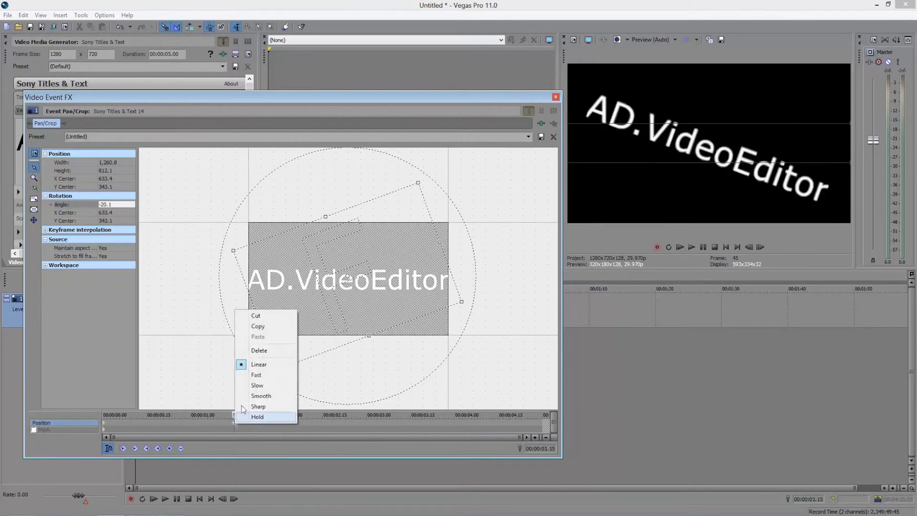
left_click(259, 350)
Rotate the crop frame almost a full turn to about -358.1 on the Position track at 00:00:04.27
left_click(532, 428)
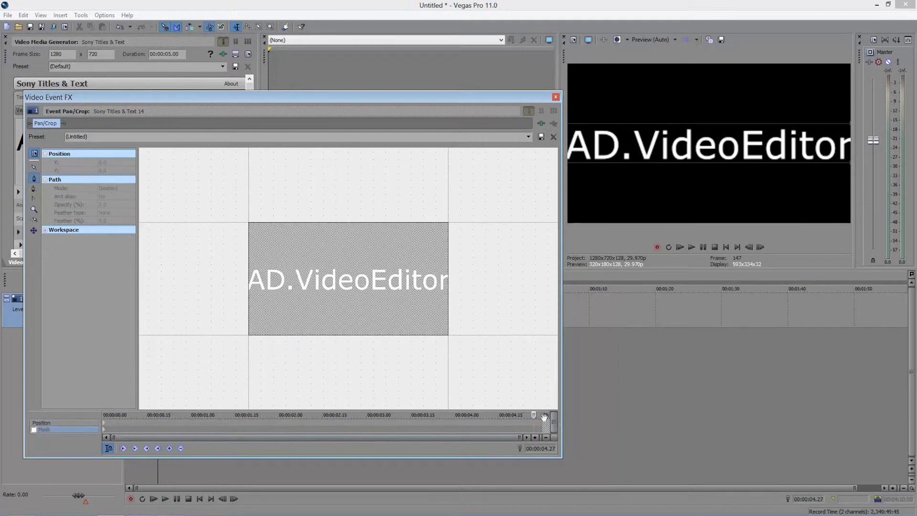
left_click(76, 421)
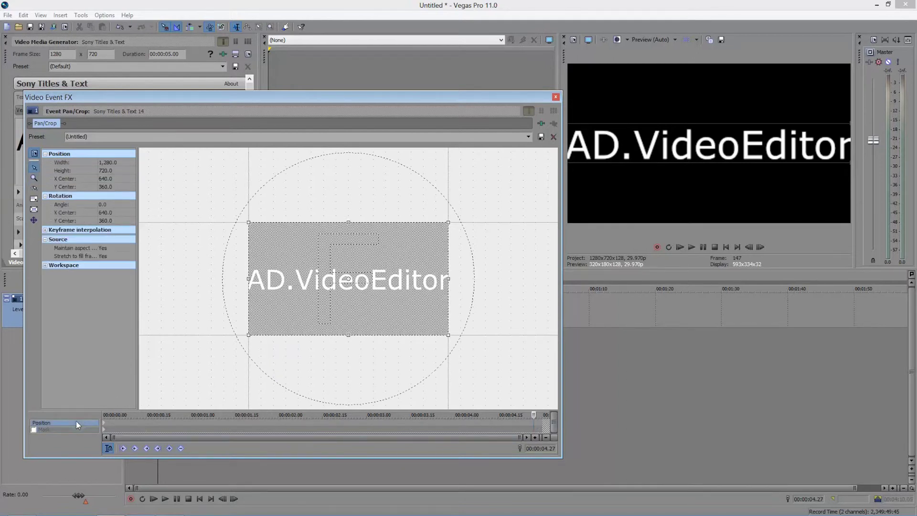
mouse_move(335, 188)
left_mouse_down()
mouse_move(320, 182)
mouse_move(207, 253)
mouse_move(407, 237)
mouse_move(344, 194)
left_mouse_up()
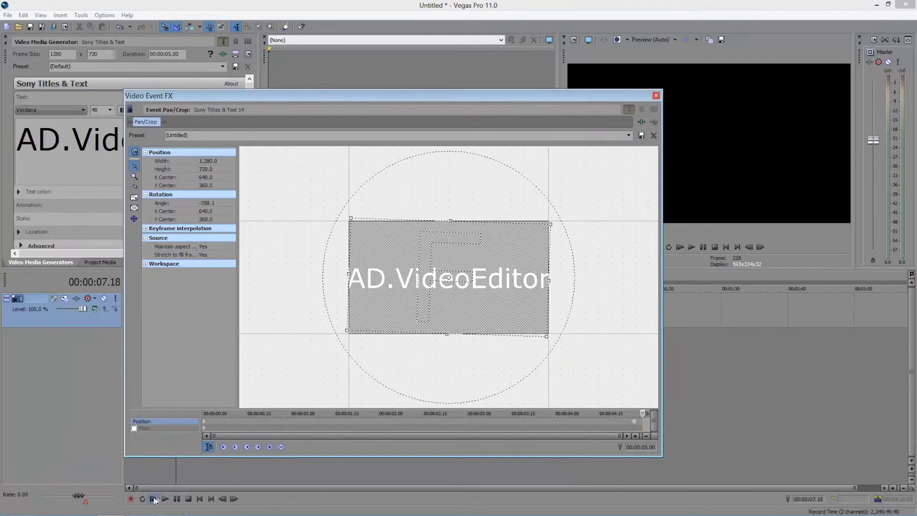
Play back the rotation animation with the Video Event FX window moved off the preview, and pause at 00:00:03.28
key("space")
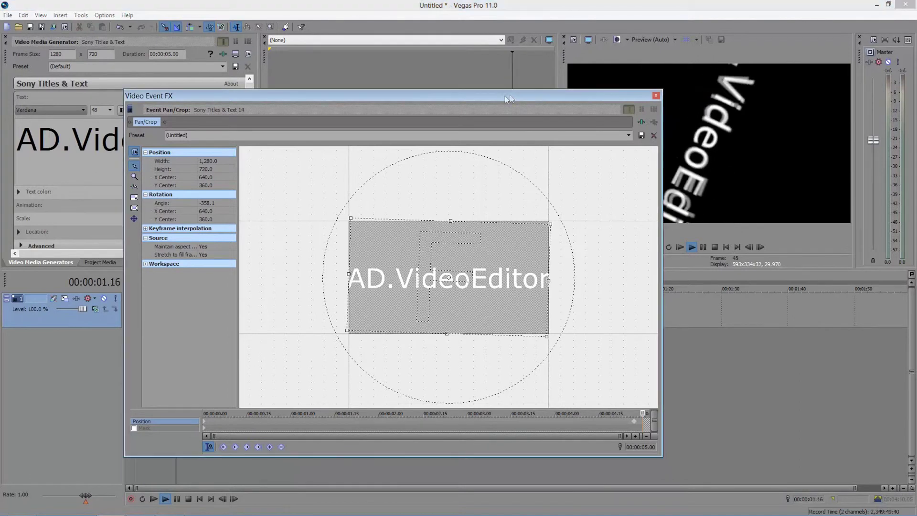
left_click_drag(509, 91, 427, 82)
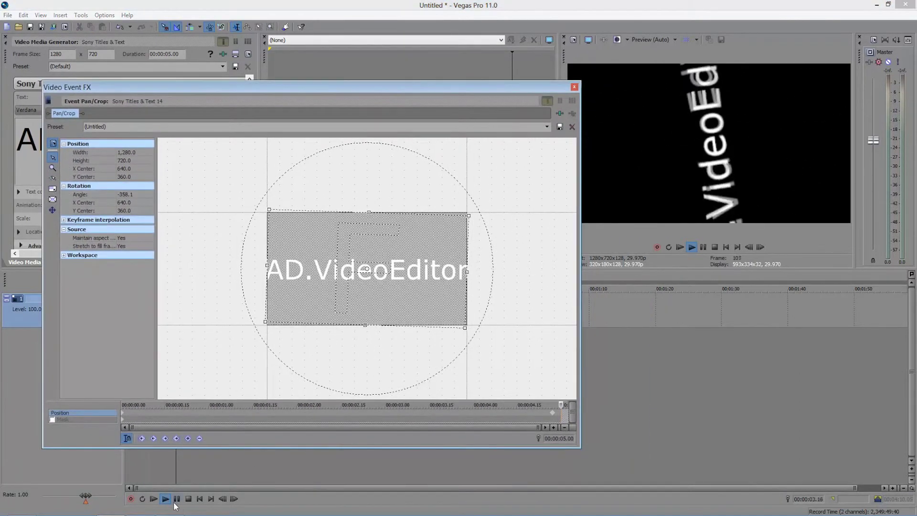
key("space")
Set the frame's rotation angle at 00:00:03.28 to 1,000 and play back the faster spin
left_click(126, 195)
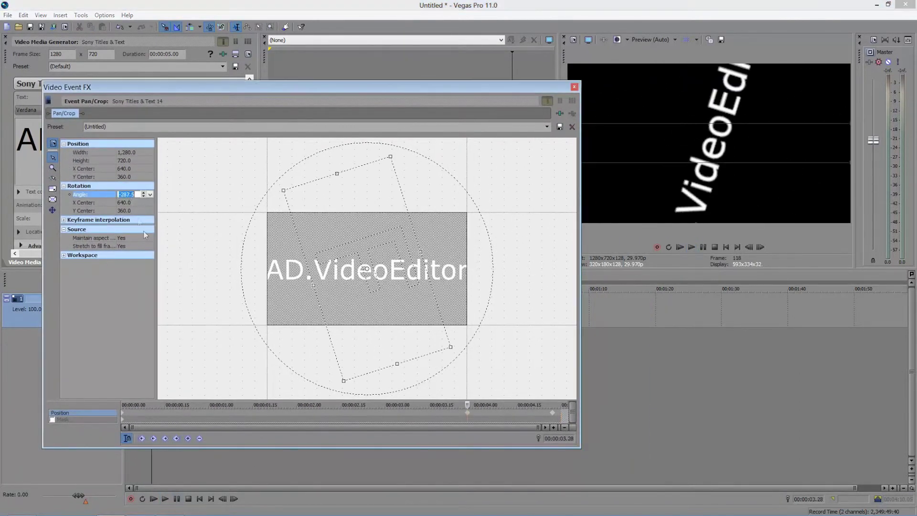
type("1000")
key("Return")
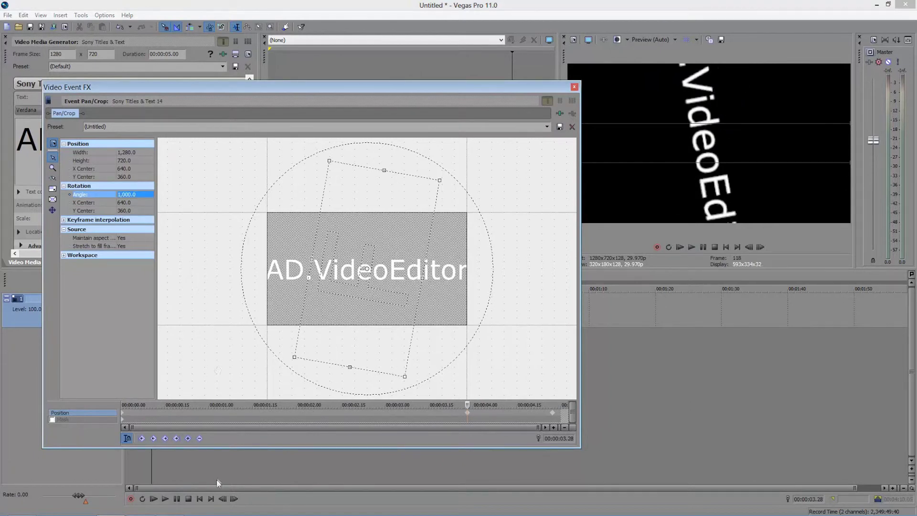
left_click(158, 500)
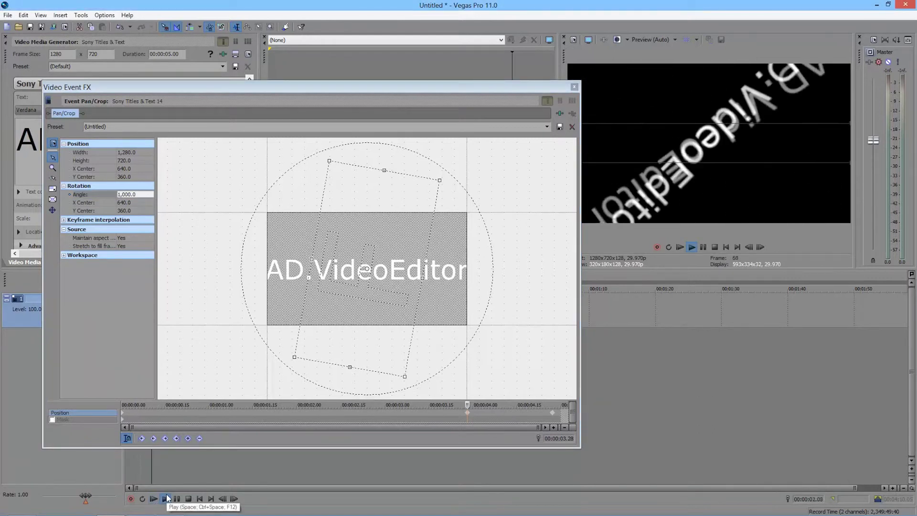
left_click(177, 499)
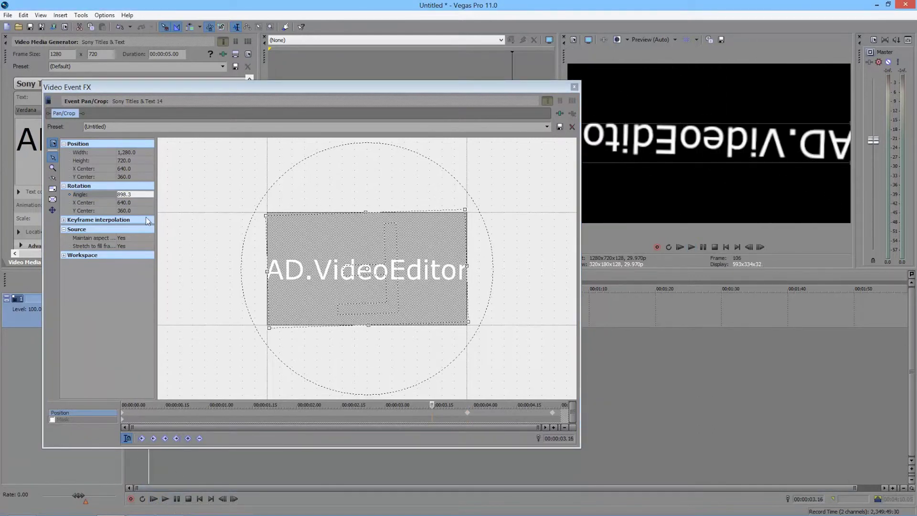